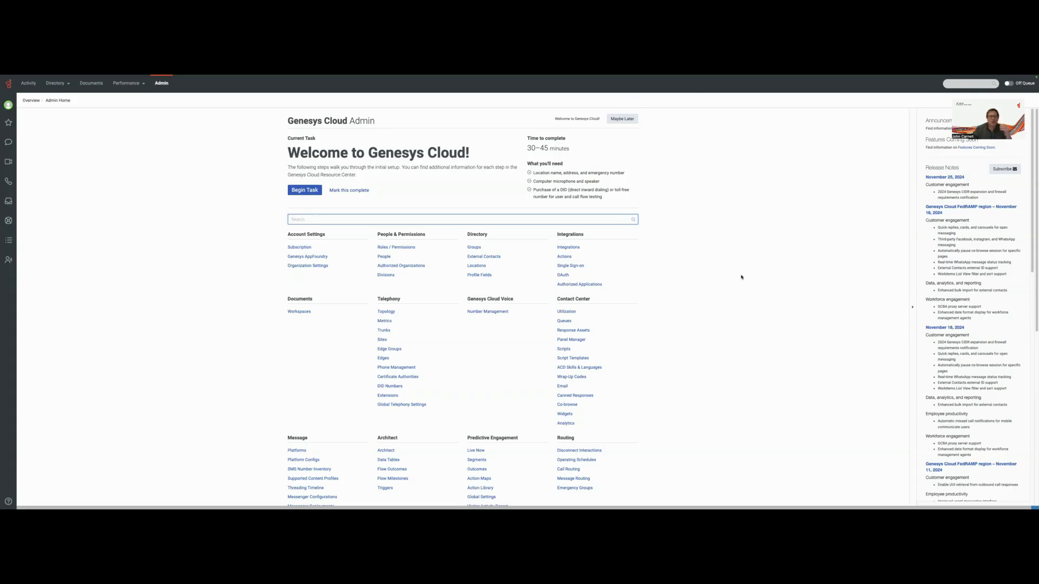
- Filter the integration actions by 'My' and open MyCertificateFunction's Setup contracts
click(569, 257)
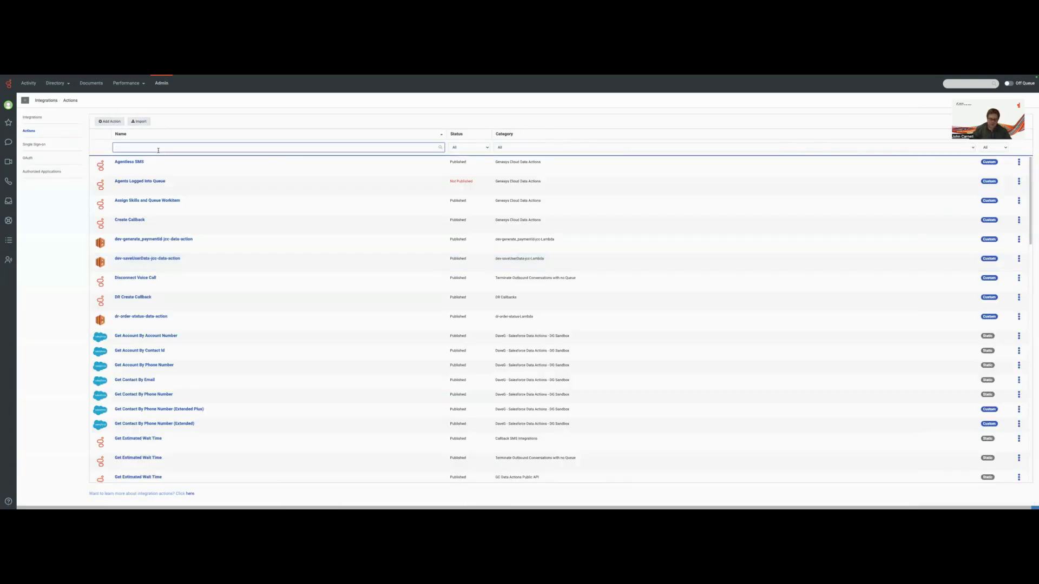
text(My)
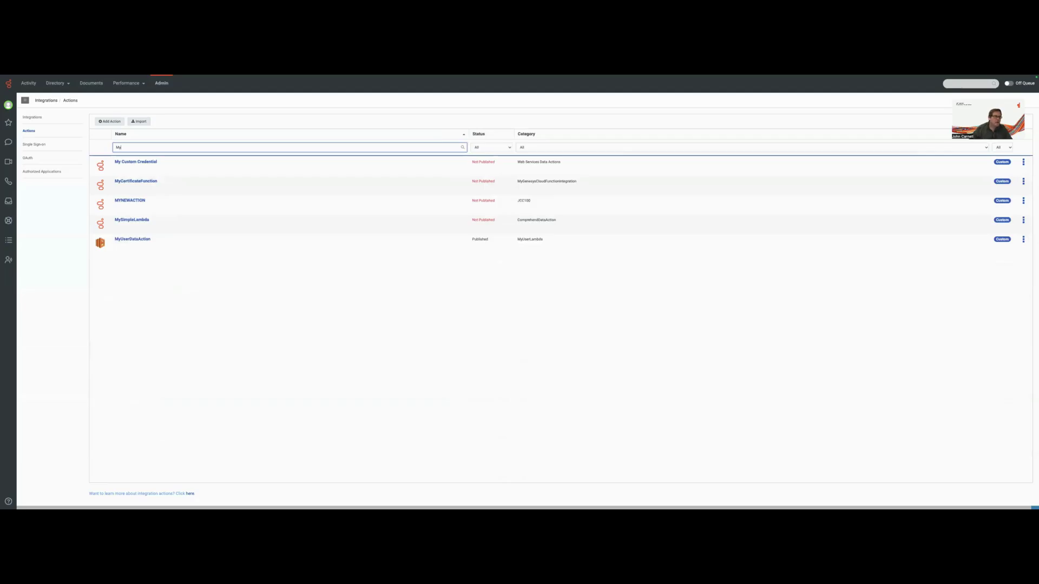
click(134, 183)
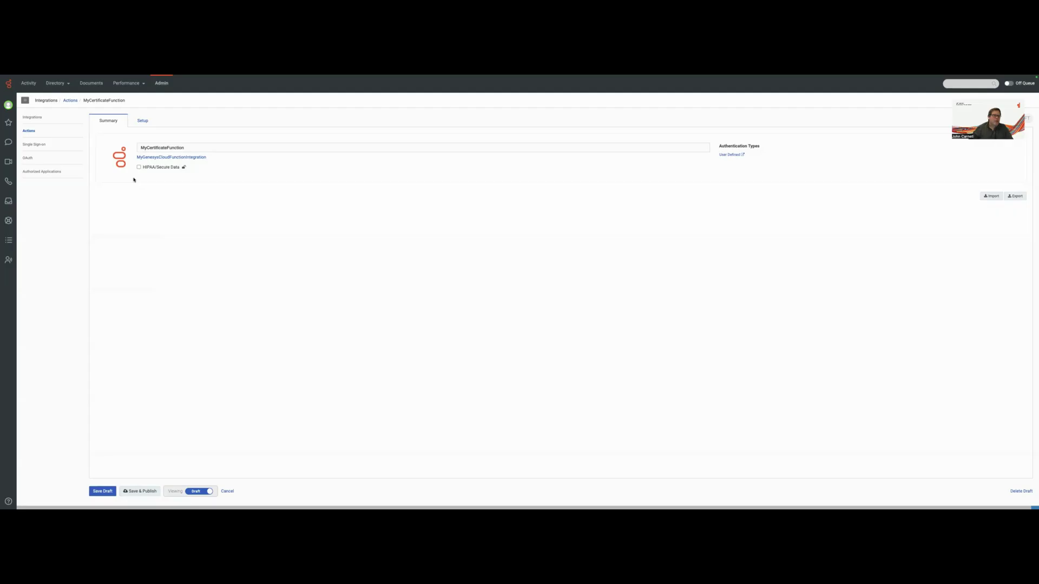
click(144, 121)
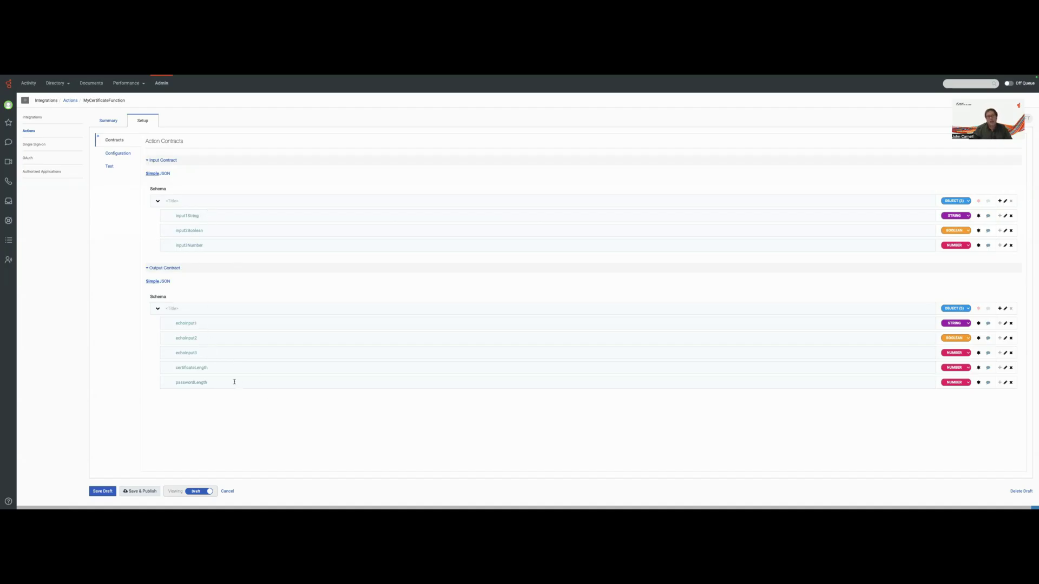
- Switch to the Test form and enter MyTest as input1String
click(108, 167)
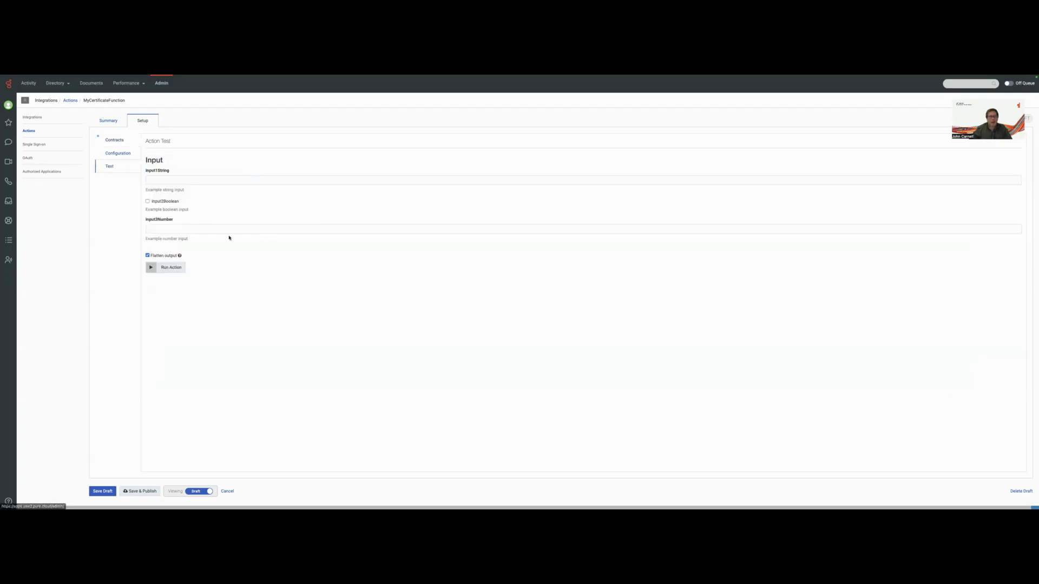
click(172, 180)
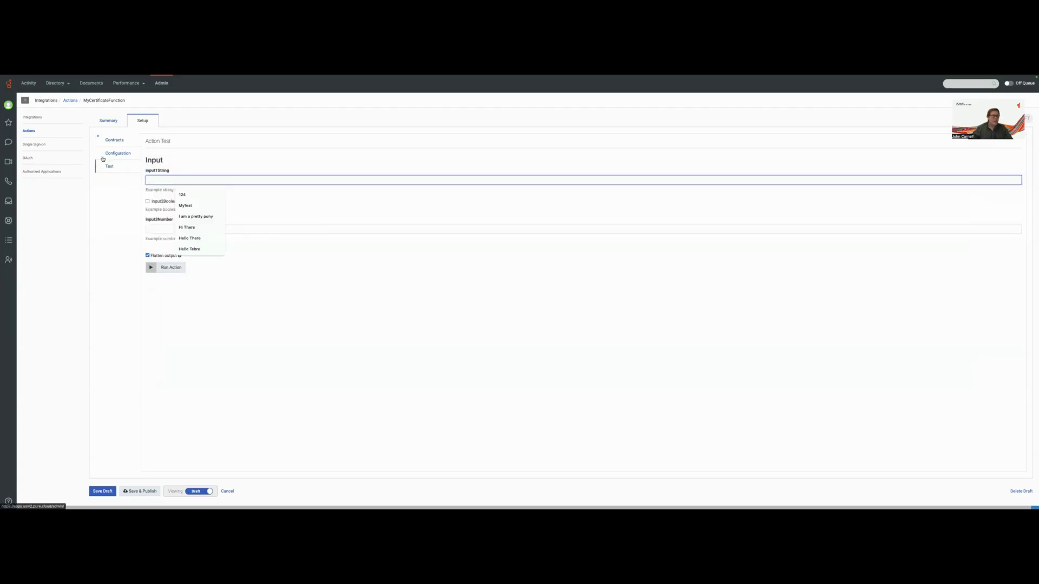
click(109, 167)
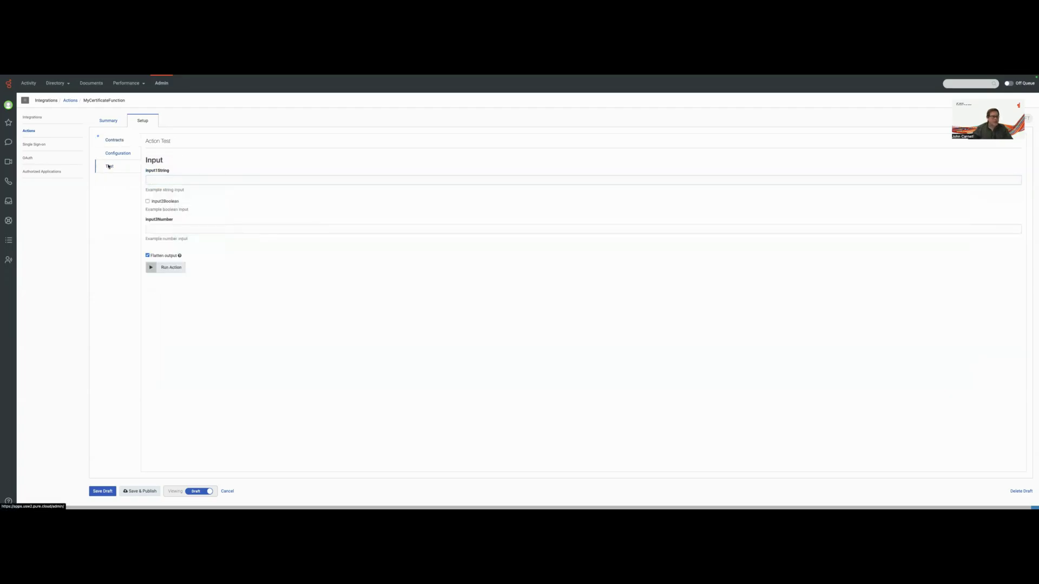
click(167, 179)
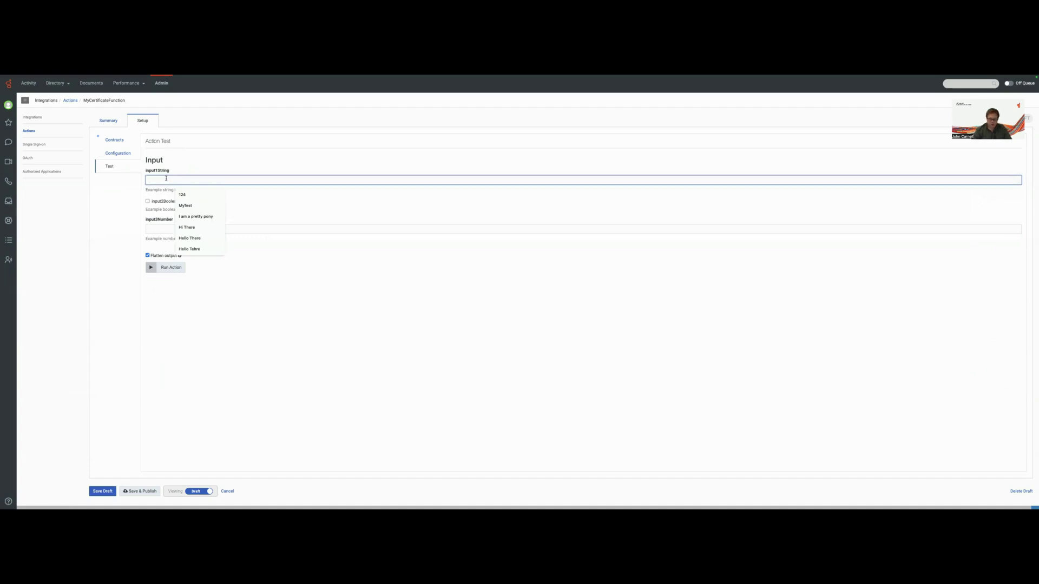
text(MyTest)
key(Tab)
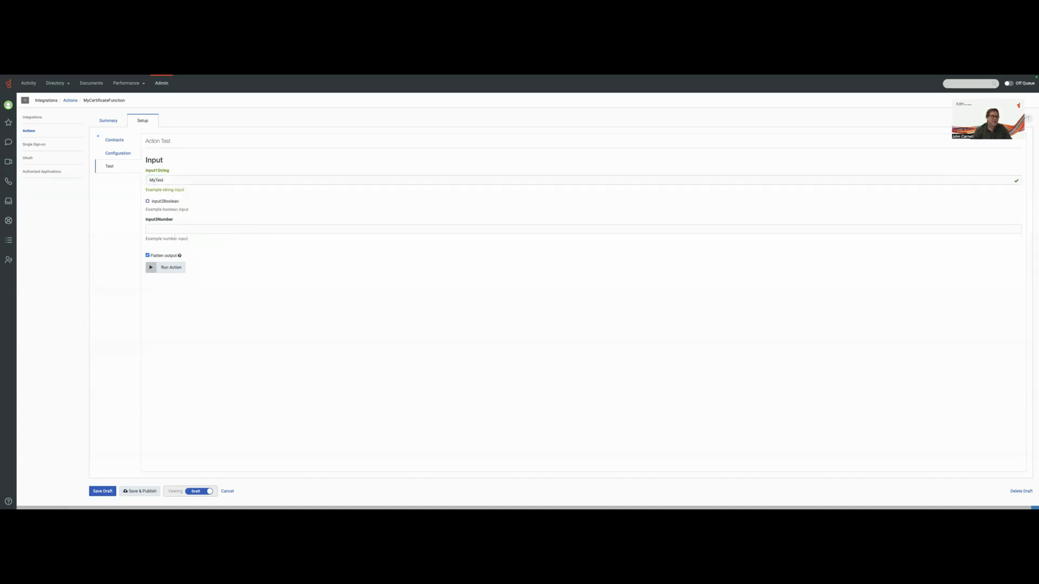
- Set input2Boolean to true and input3Number to 200, then run the action
click(149, 202)
click(158, 227)
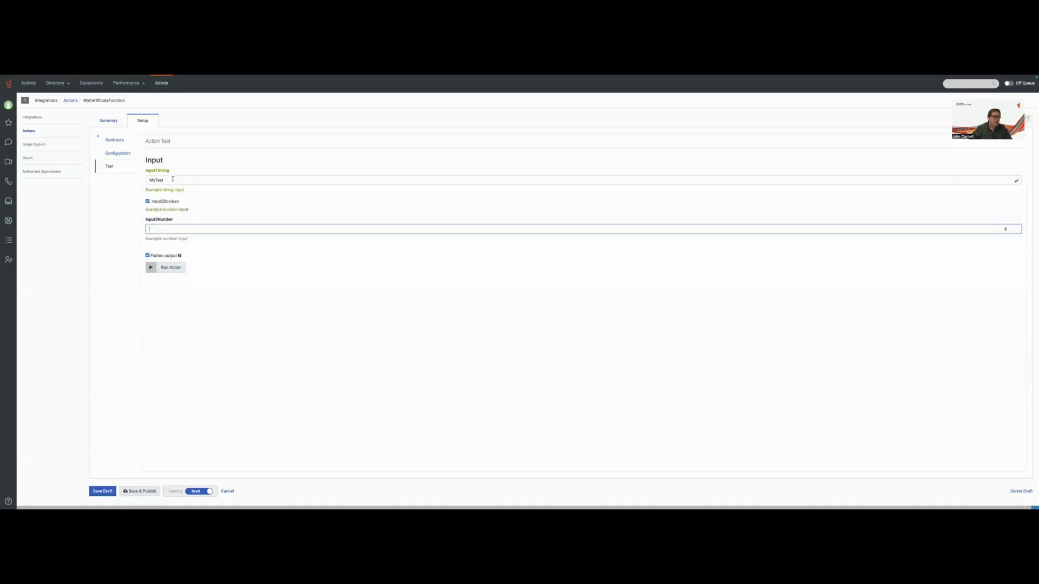
text(200)
click(174, 269)
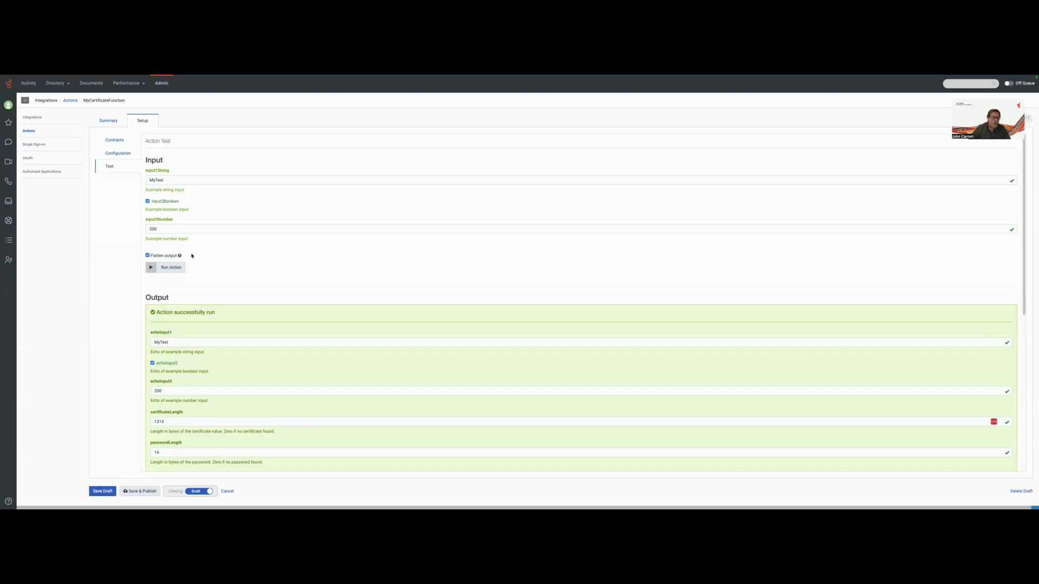
- Review the output values: echoed 200, certificateLength 1313, passwordLength 14. Then check all 16 operations passed
scroll(226, 309, down, 1)
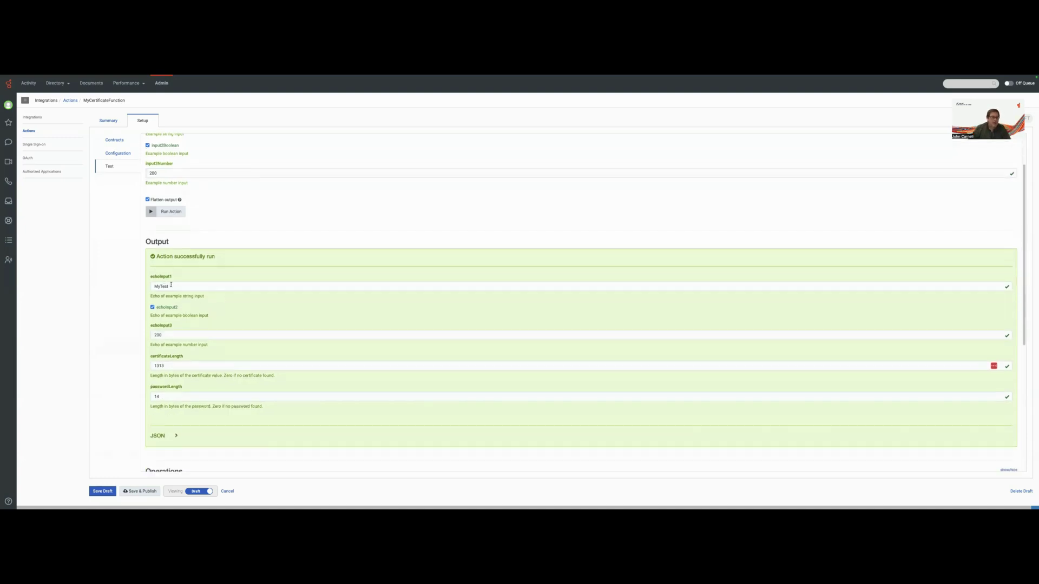
click(167, 337)
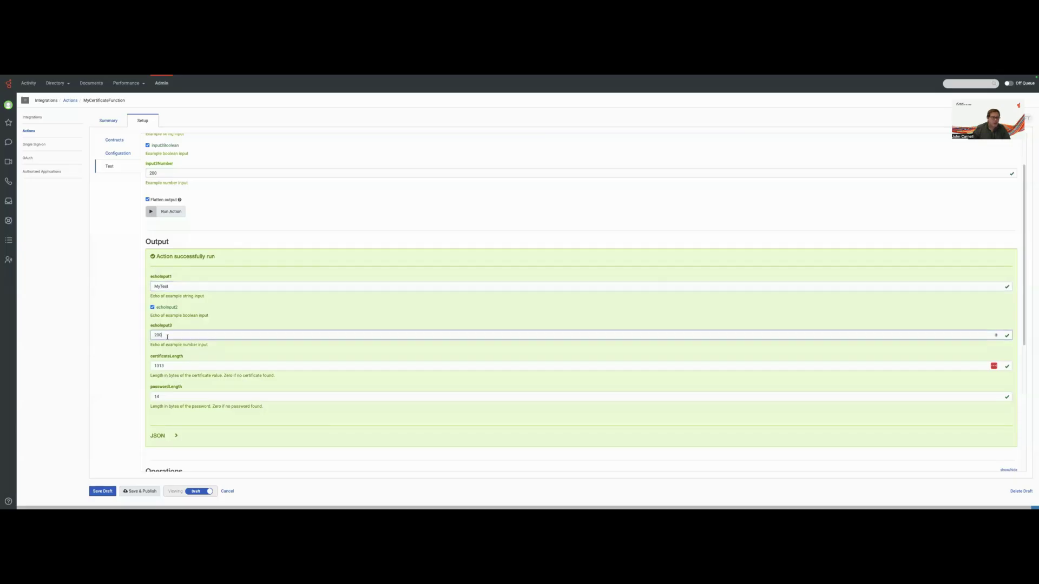
click(168, 368)
scroll(172, 398, down, 1)
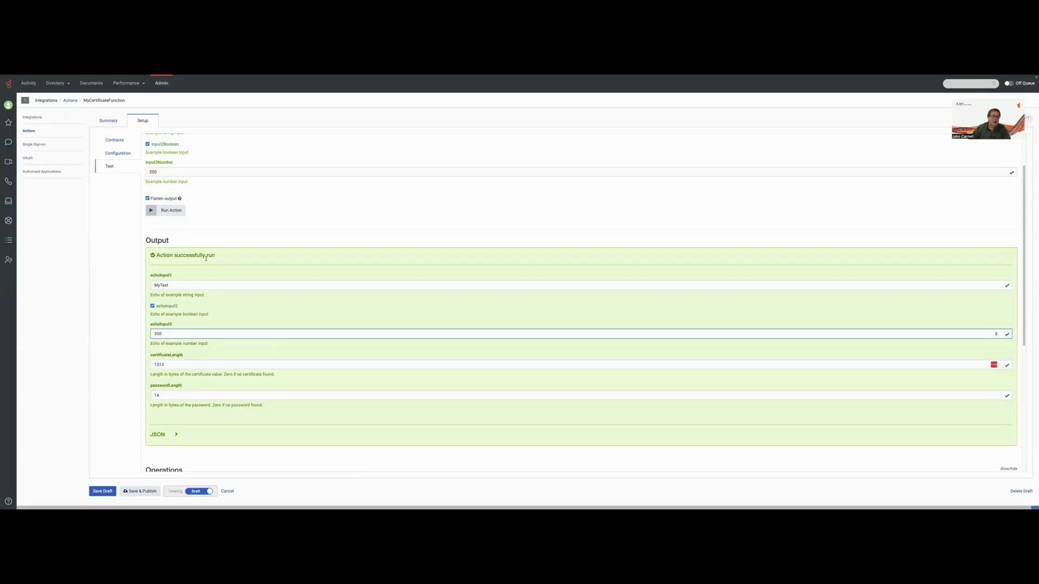
scroll(206, 259, down, 4)
scroll(209, 227, up, 2)
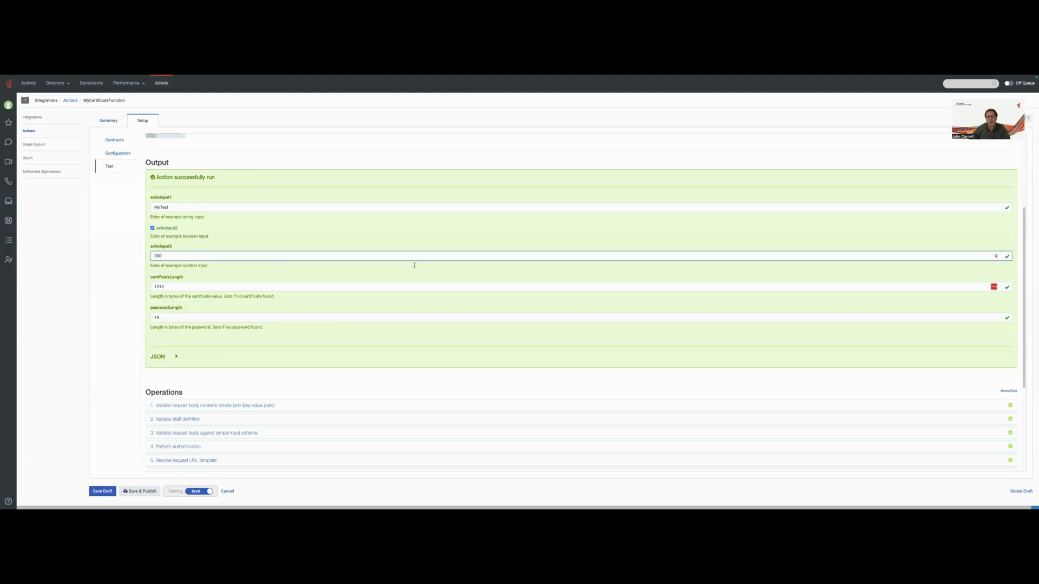
scroll(295, 245, down, 2)
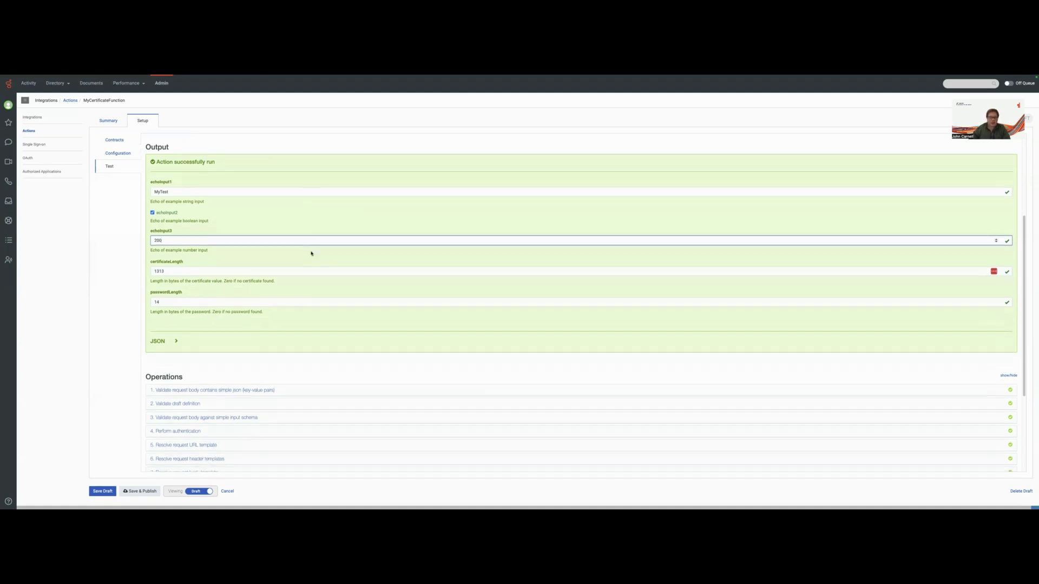
scroll(308, 258, down, 3)
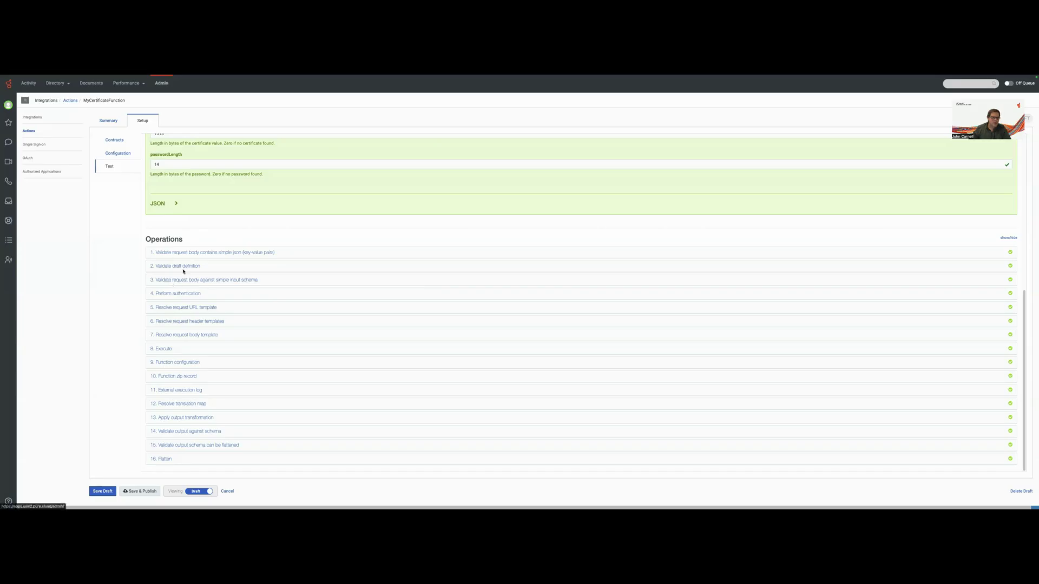
- Expand the Function configuration and Function zip record operation details
click(180, 364)
scroll(230, 339, down, 3)
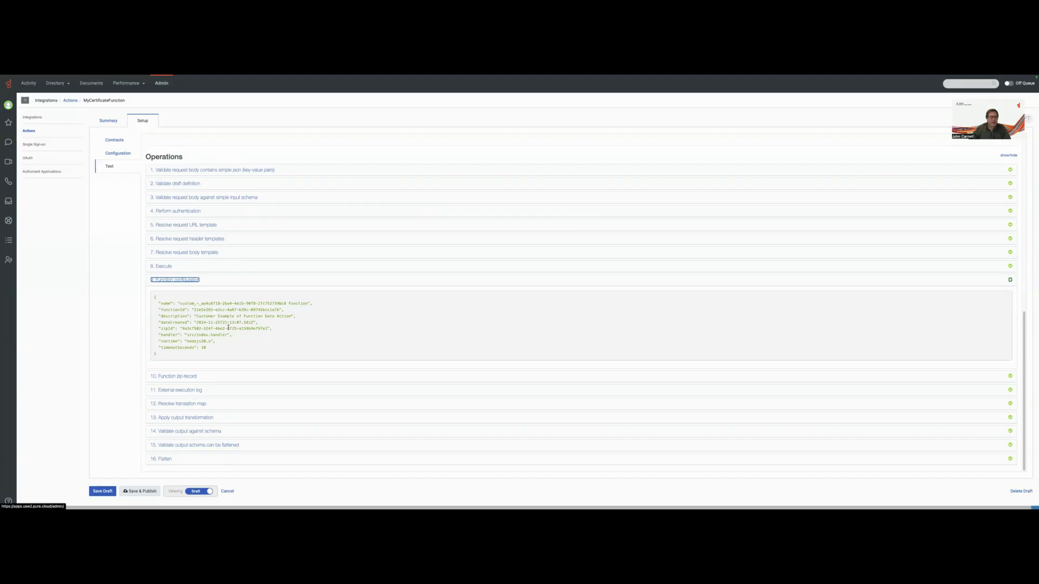
click(157, 342)
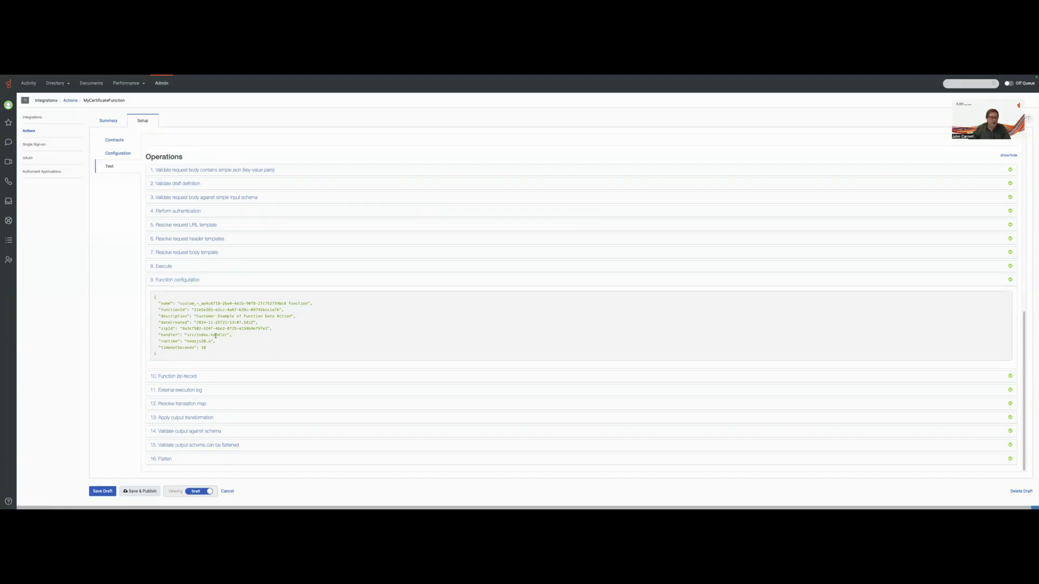
click(188, 376)
scroll(262, 344, down, 2)
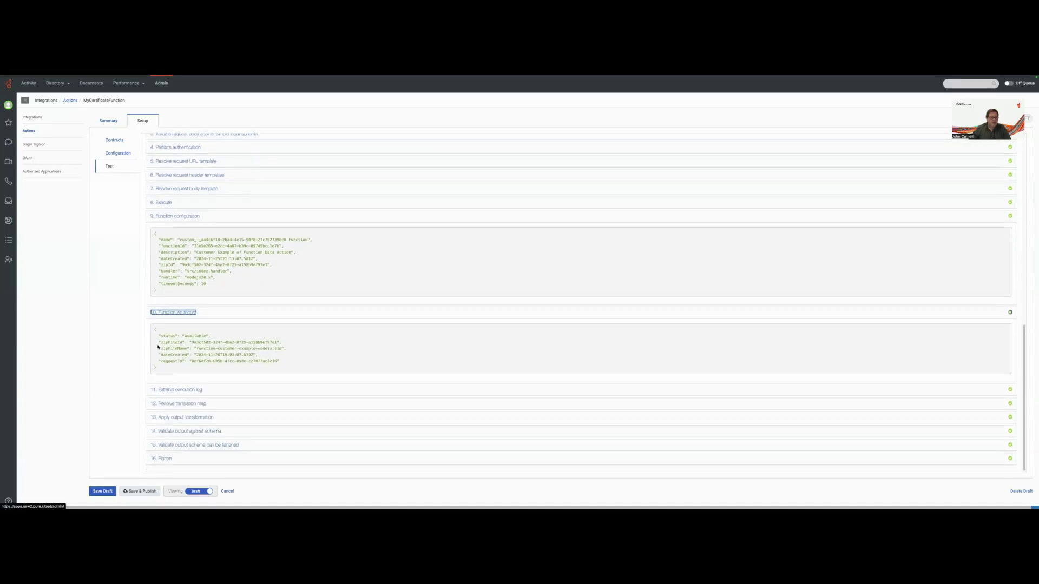
- Expand the External execution log and scroll through its log entries
click(190, 390)
scroll(263, 338, down, 1)
scroll(263, 338, down, 7)
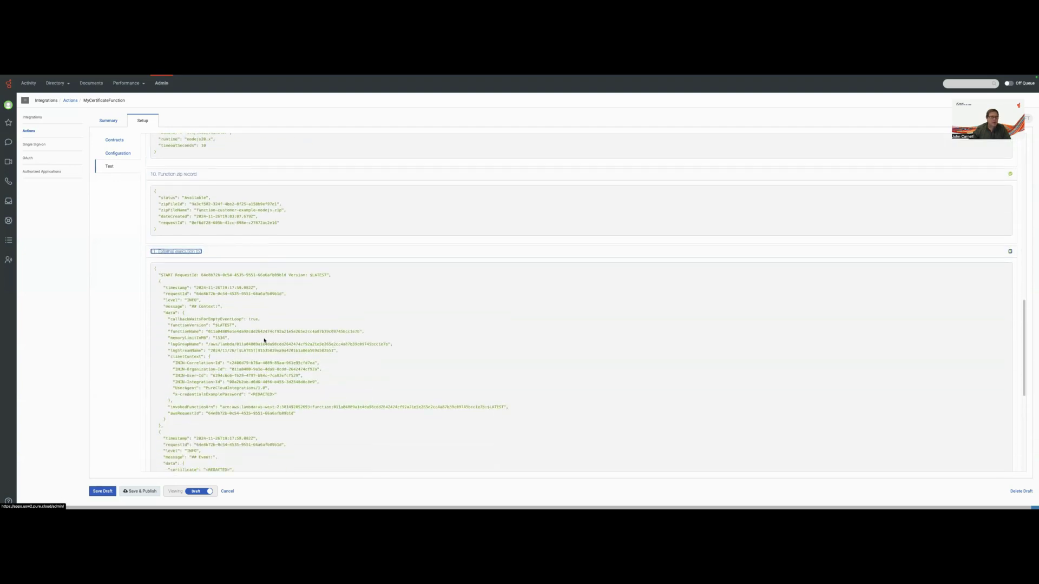
scroll(262, 341, down, 1)
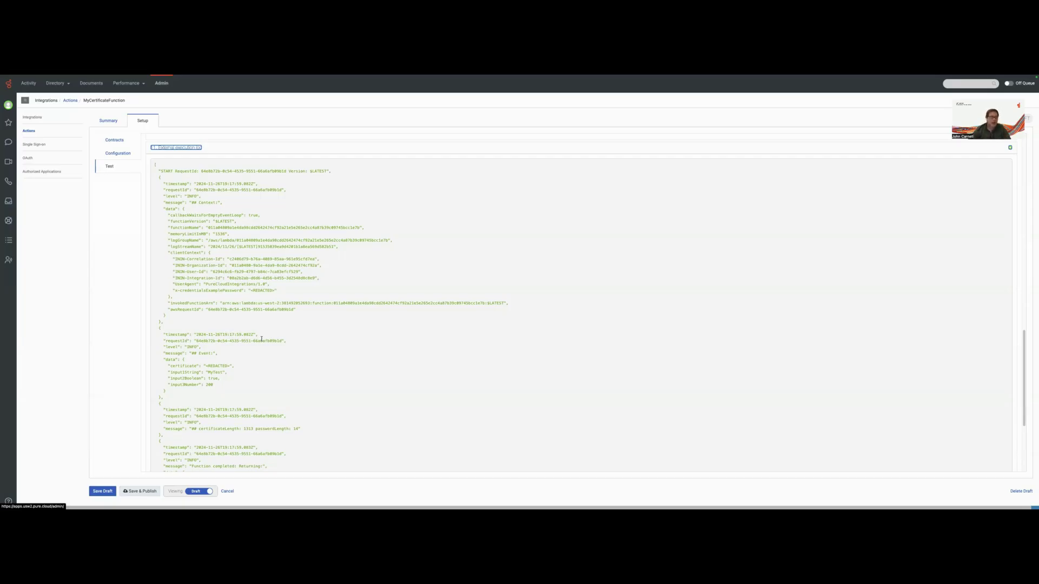
scroll(254, 306, down, 10)
scroll(339, 241, up, 4)
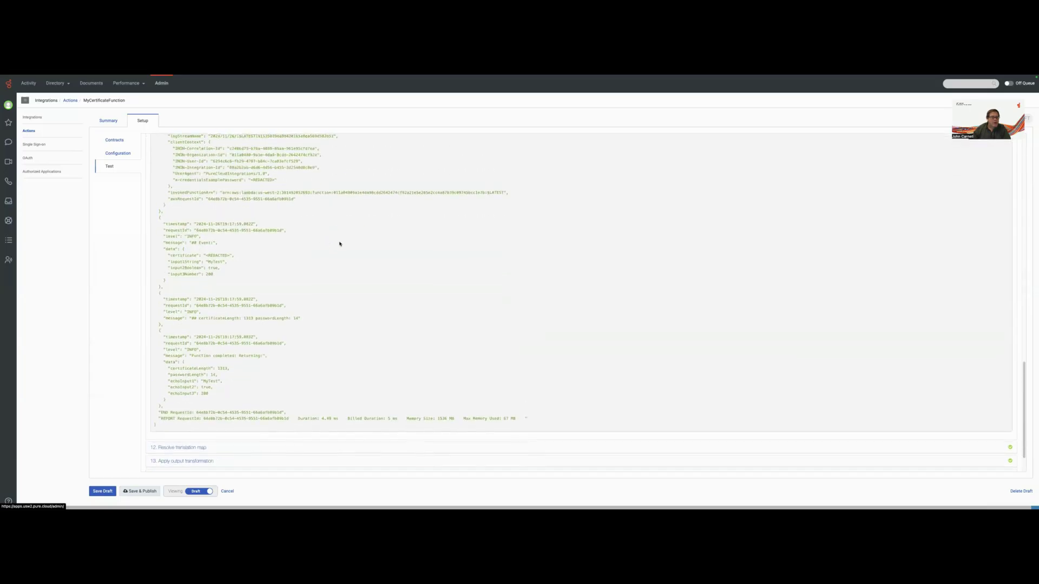
scroll(342, 248, up, 6)
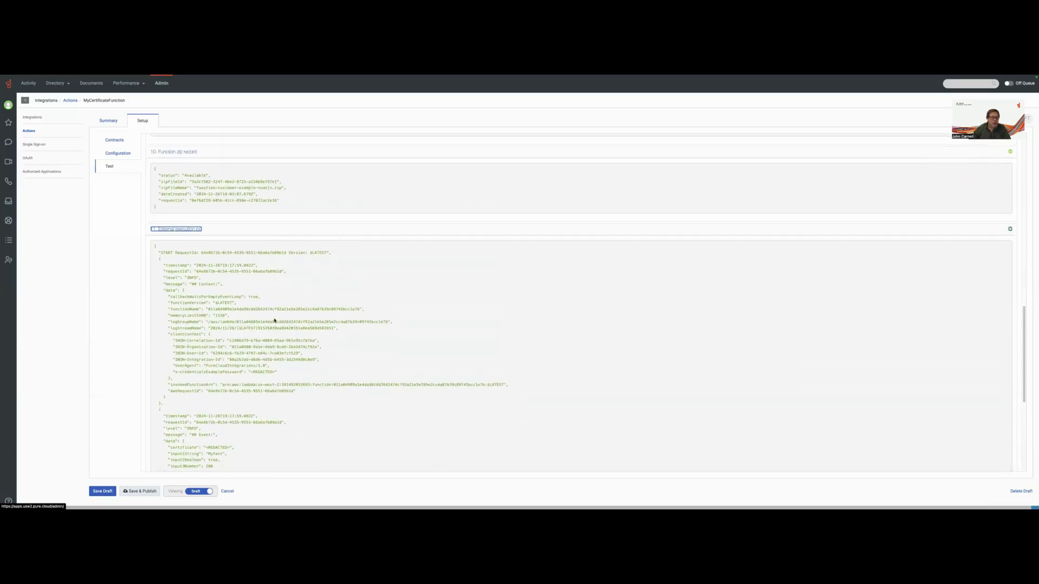
drag(175, 371, 240, 370)
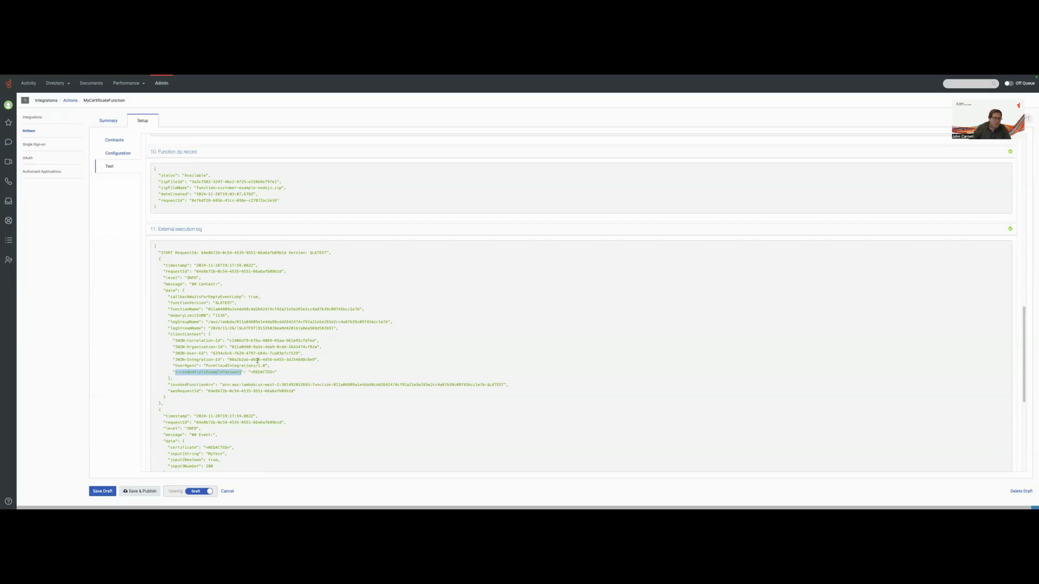
drag(250, 371, 275, 371)
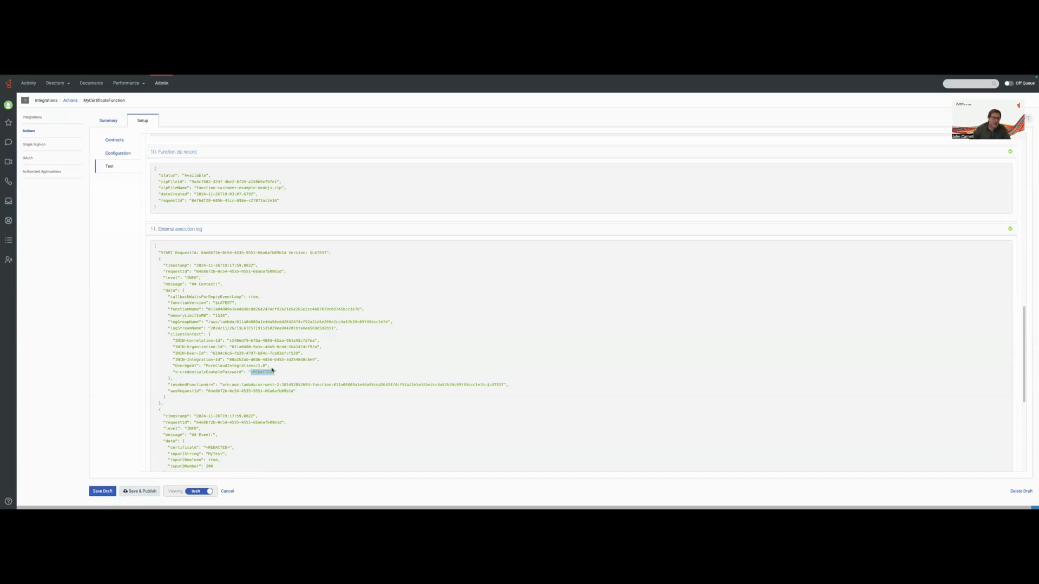
scroll(275, 372, down, 1)
click(191, 397)
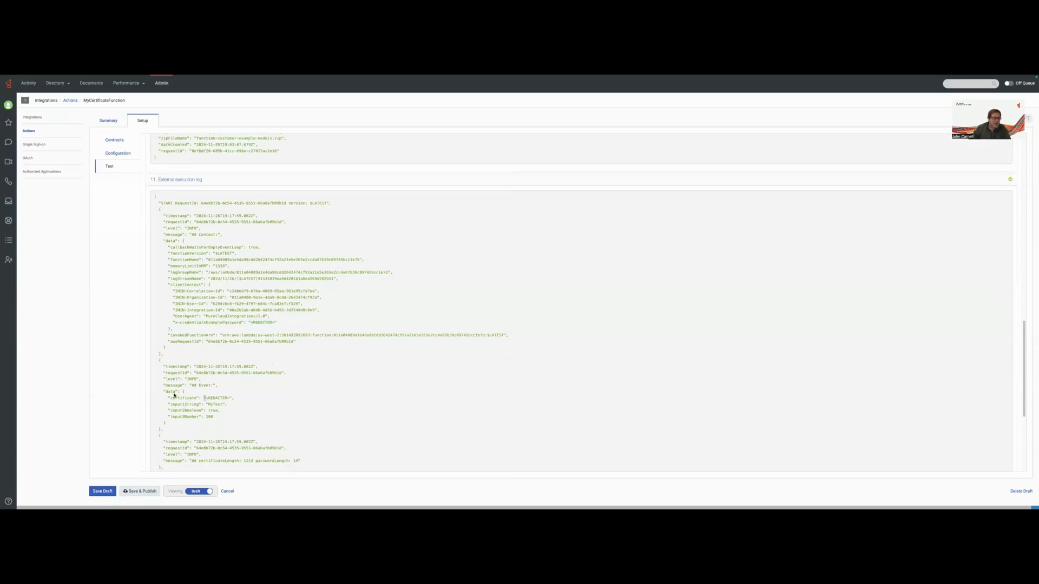
drag(164, 389, 177, 391)
click(168, 392)
drag(171, 399, 233, 399)
scroll(230, 332, down, 3)
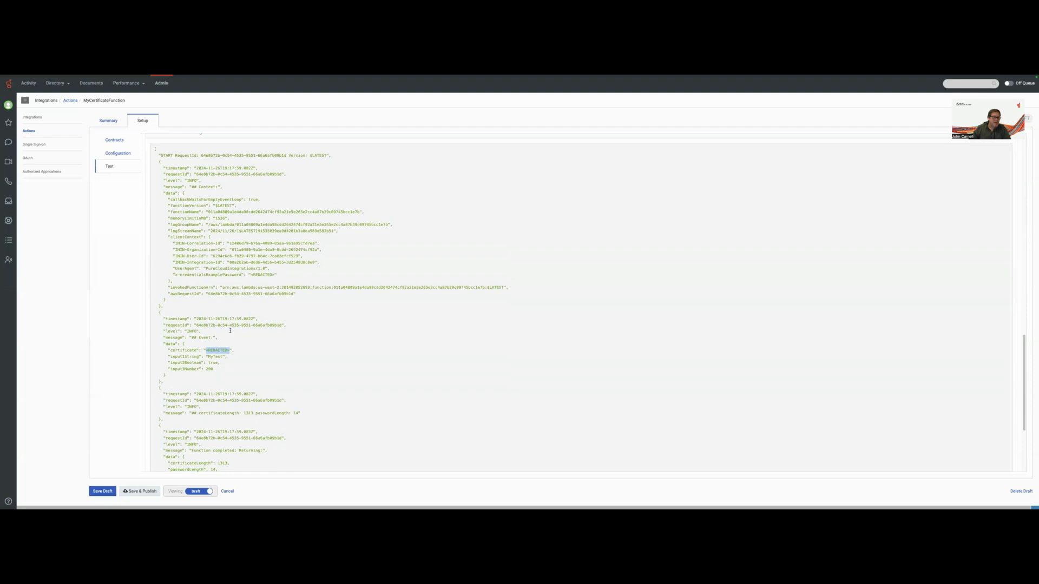
click(185, 320)
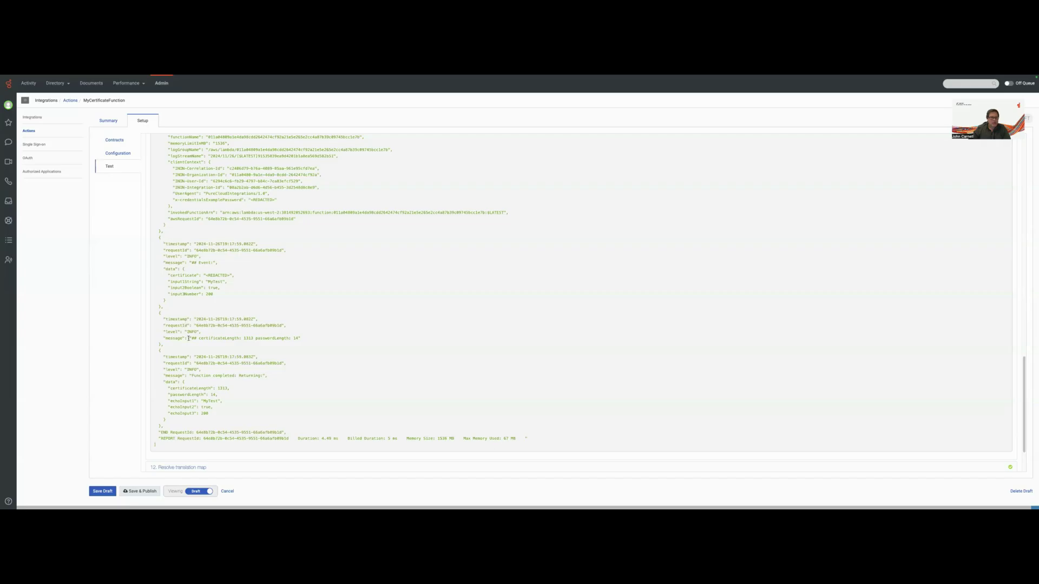
drag(191, 338, 298, 338)
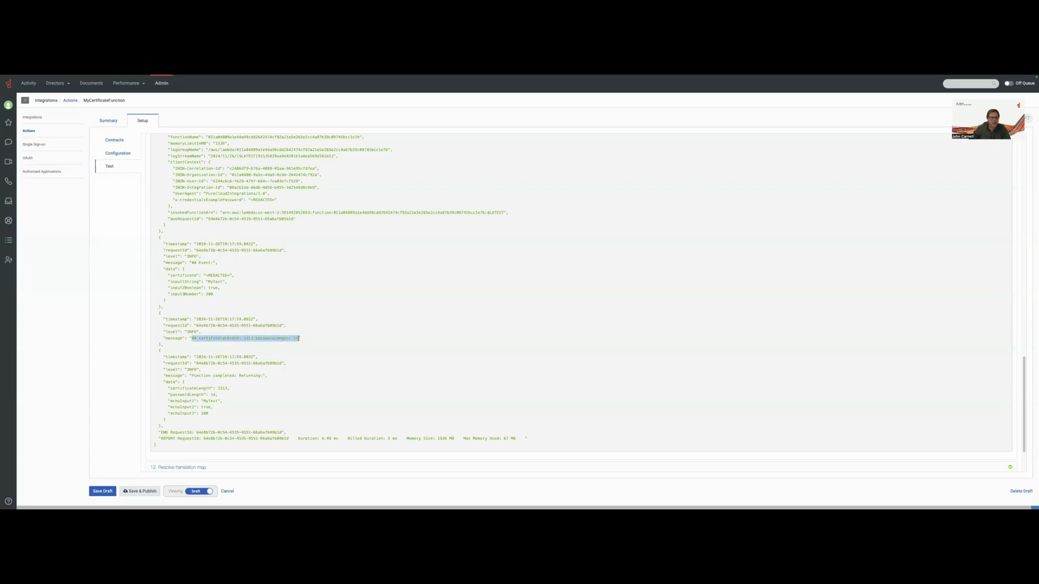
click(250, 350)
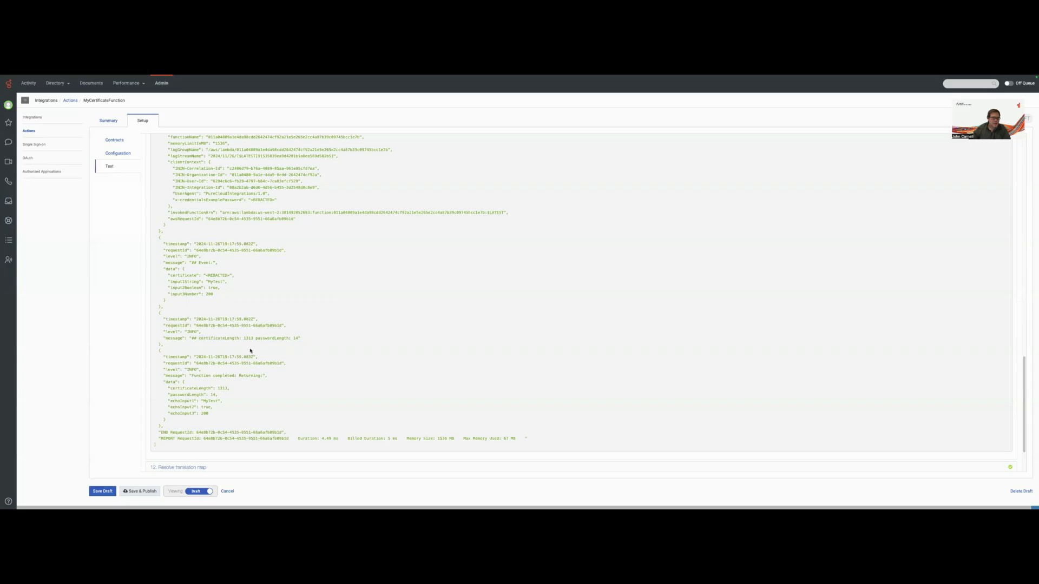
drag(191, 338, 297, 338)
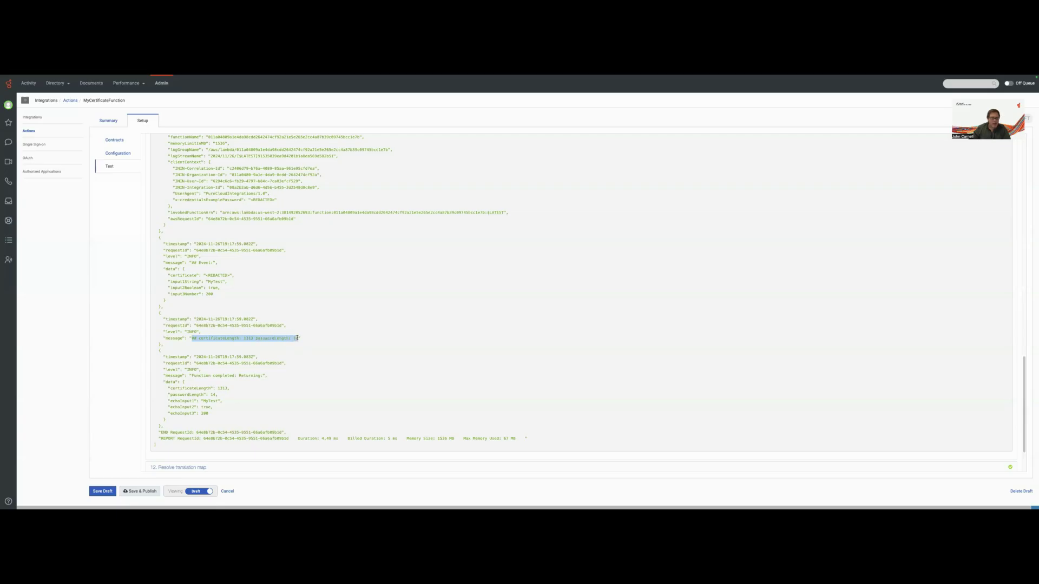
click(196, 383)
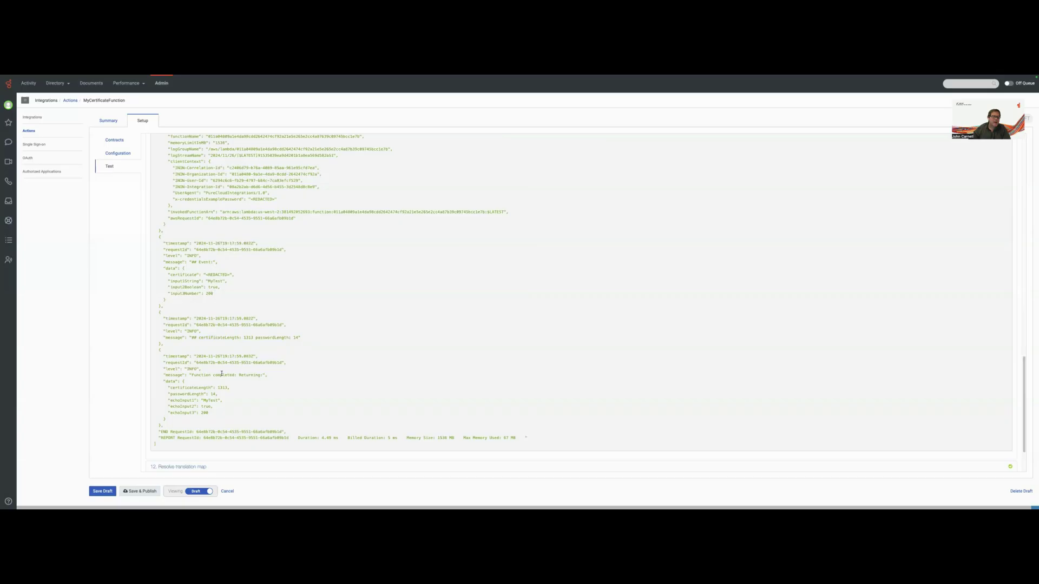
scroll(217, 372, down, 1)
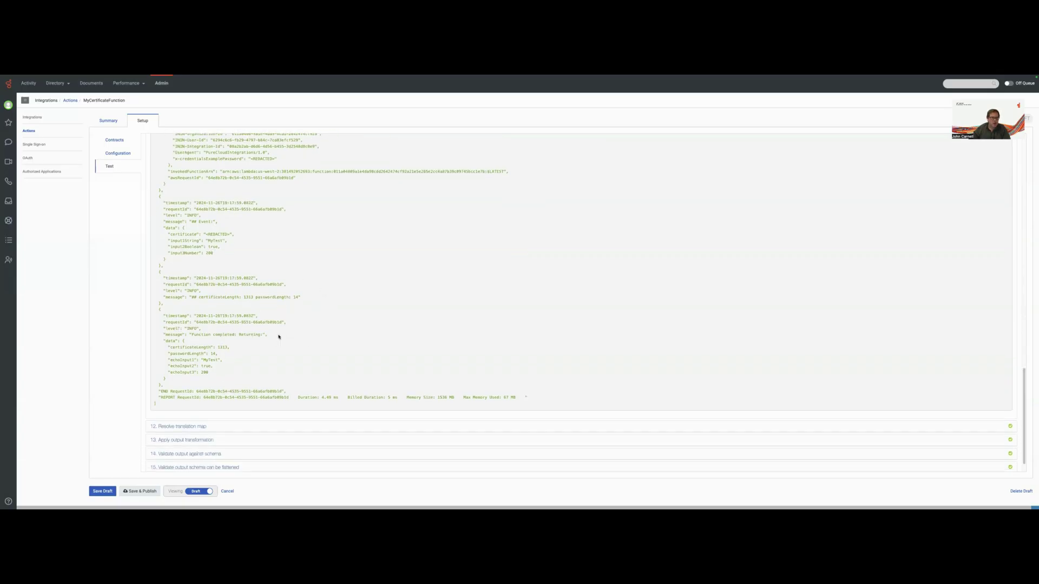
scroll(278, 336, up, 1)
scroll(281, 336, down, 1)
scroll(283, 337, up, 2)
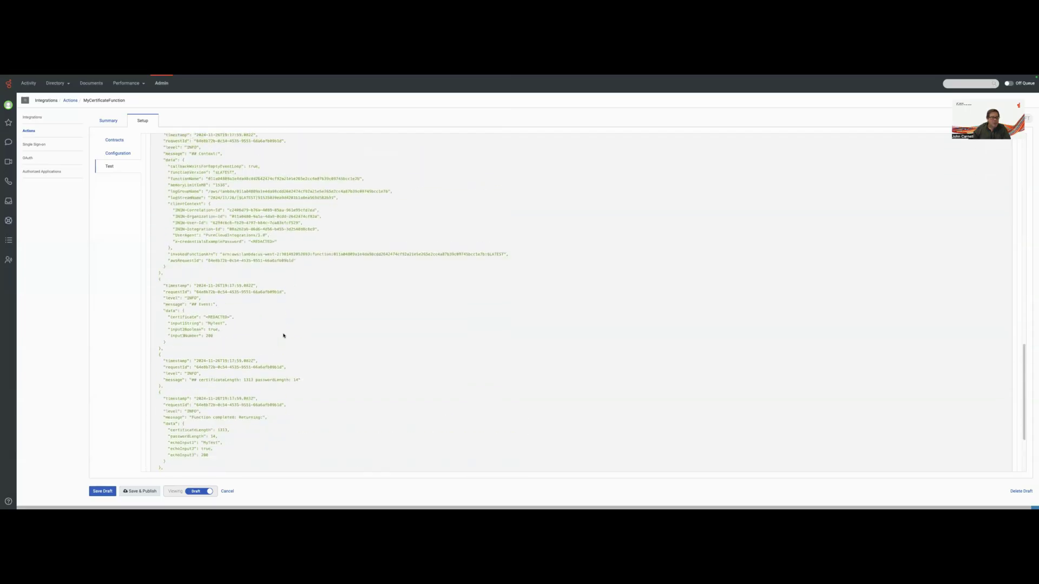
scroll(284, 336, down, 3)
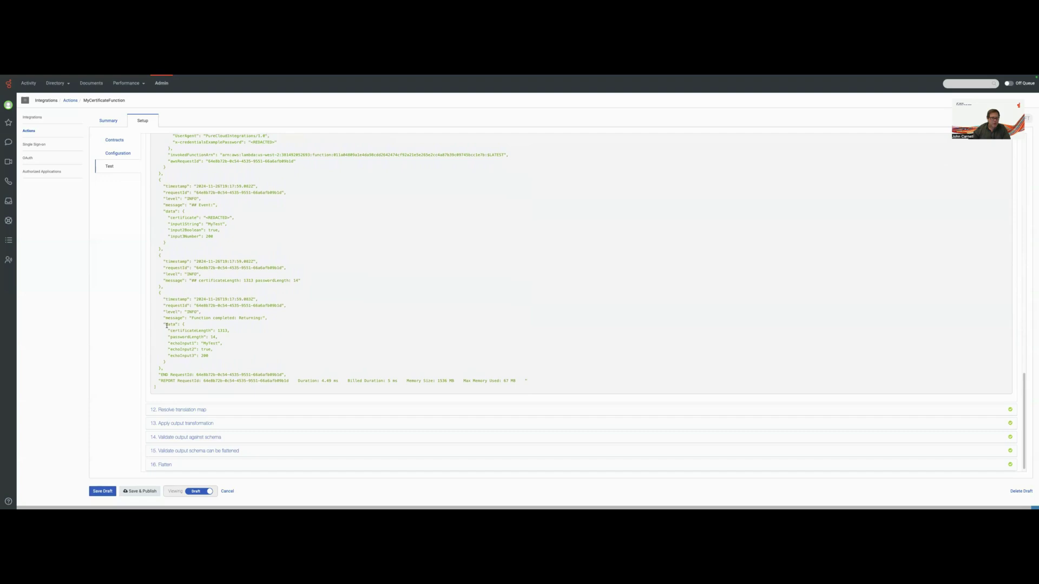
- Expand the Resolve translation map, Apply output transformation and Validate output against schema results
drag(163, 325, 174, 364)
click(189, 410)
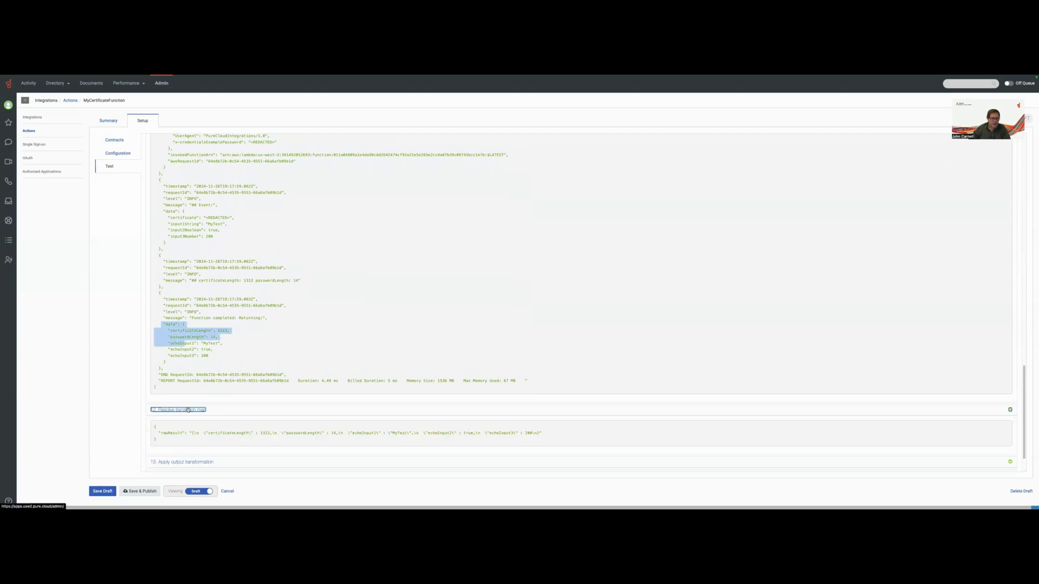
scroll(195, 361, down, 2)
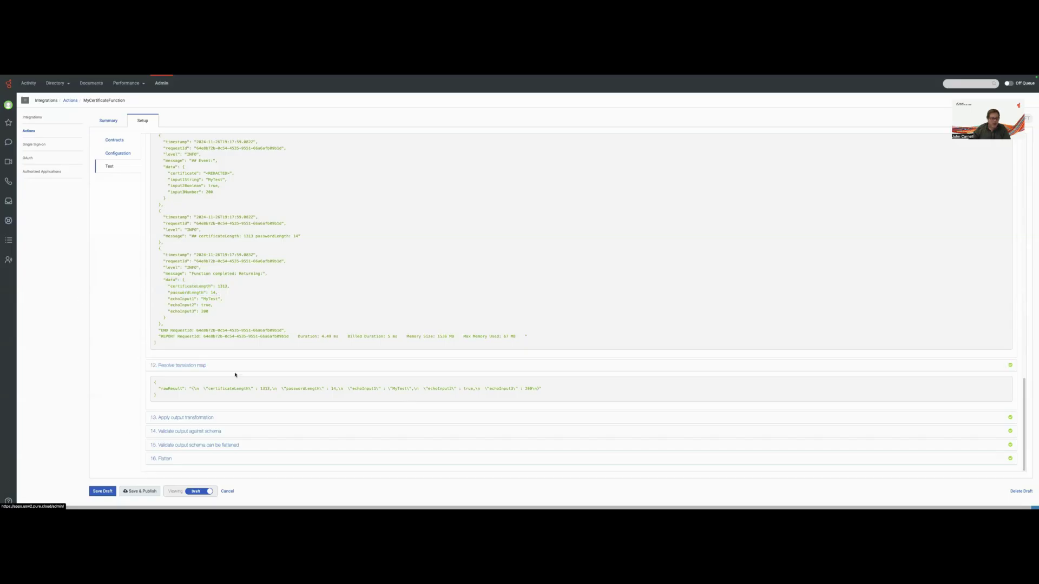
click(194, 418)
scroll(208, 381, down, 2)
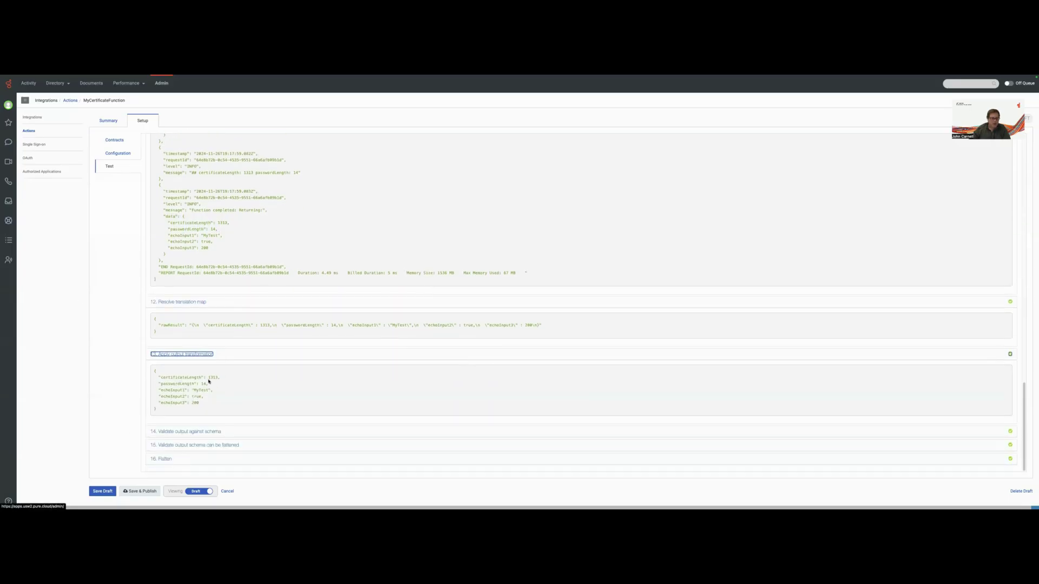
click(199, 432)
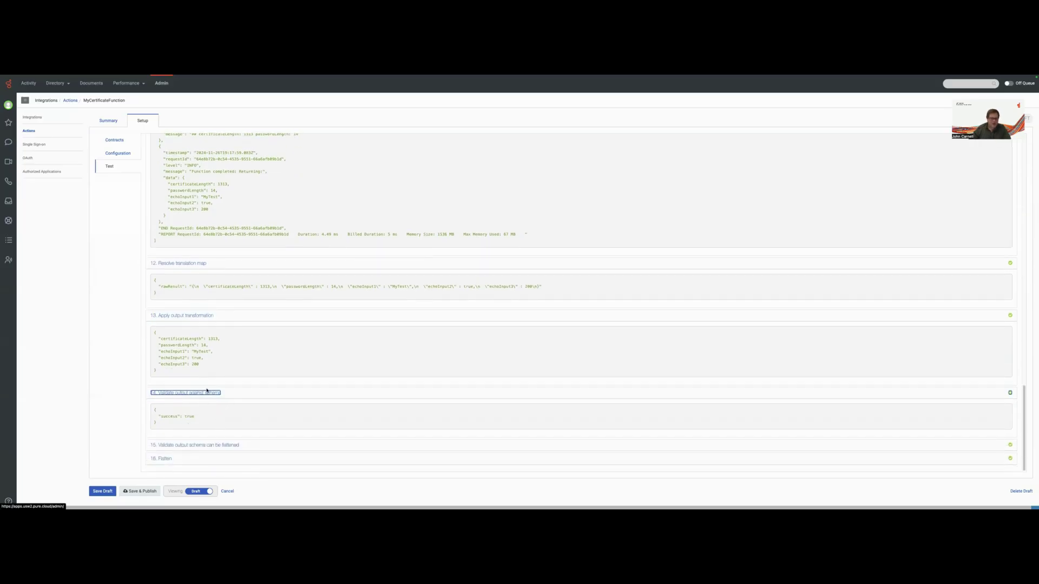
scroll(278, 351, up, 15)
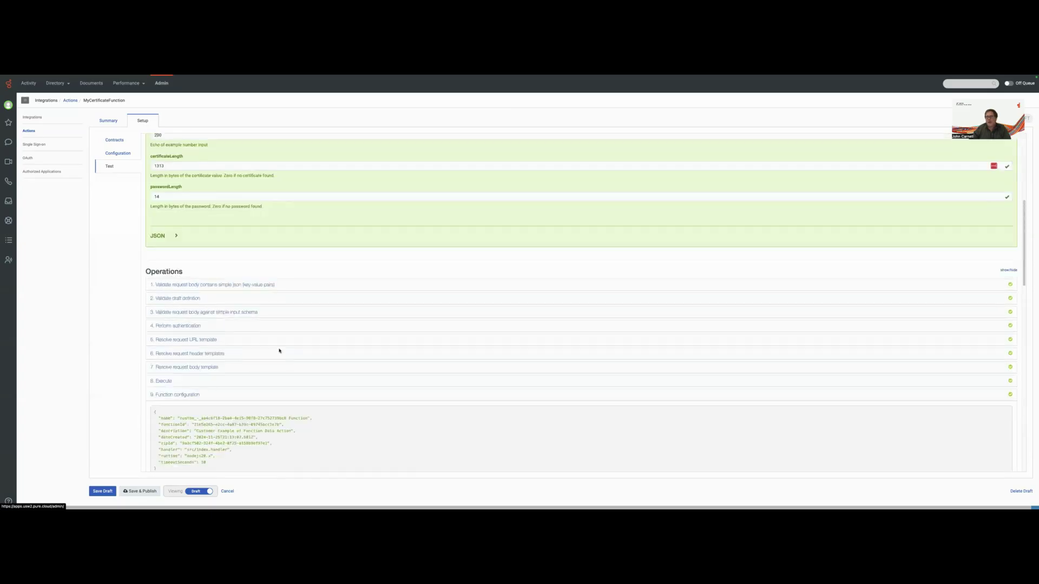